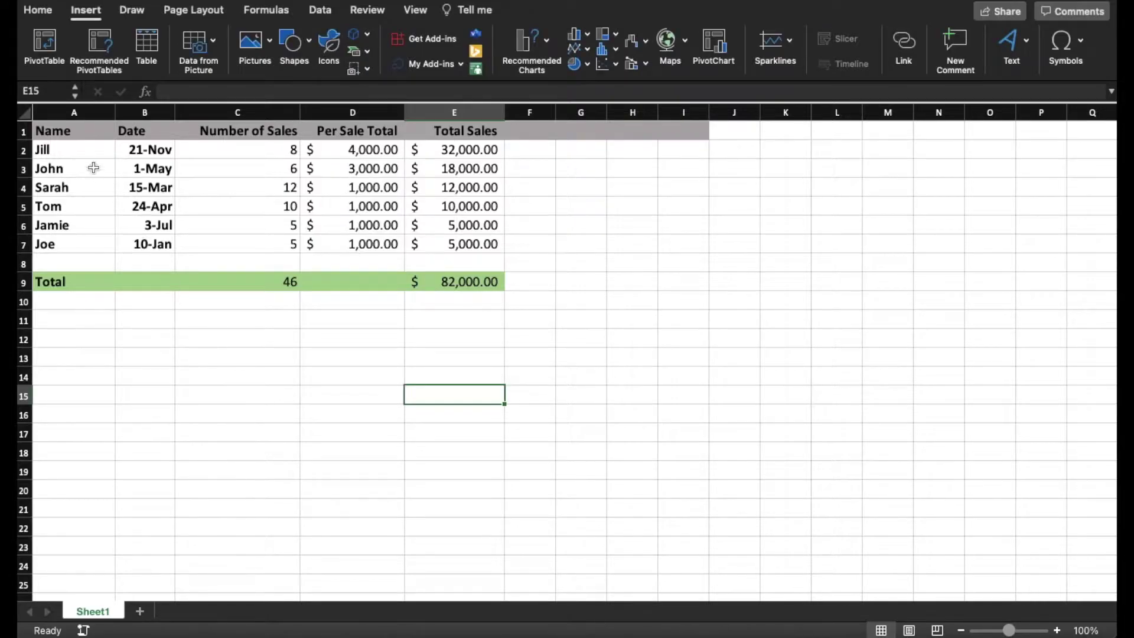
- Select the sales table A1:E7, headers included and without the Total row, as the chart data
drag(64, 132, 442, 246)
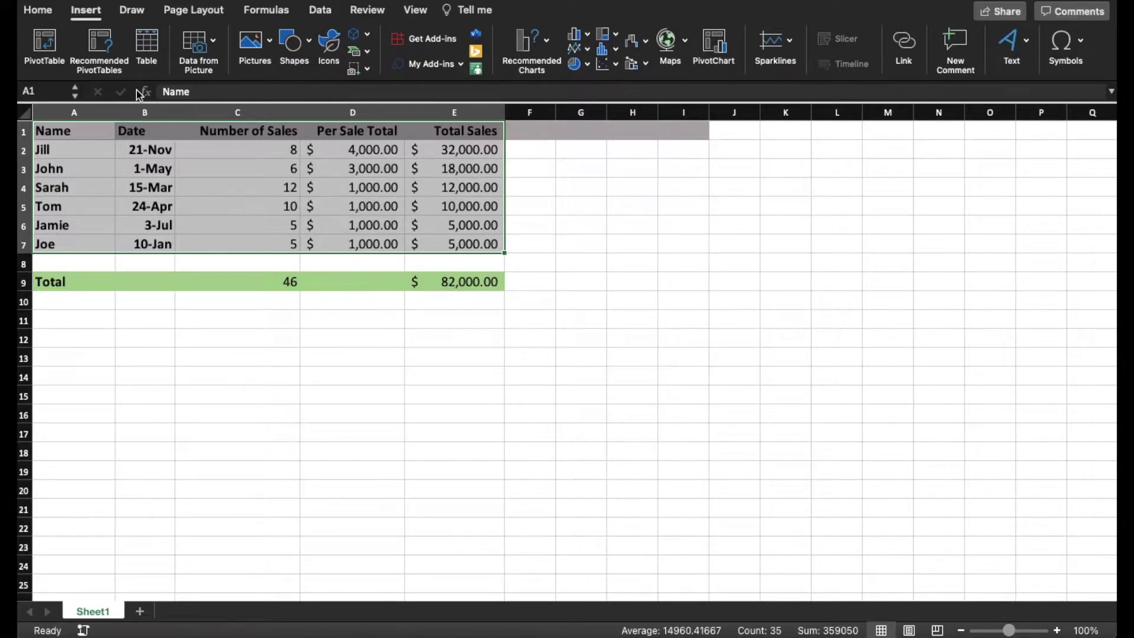
click(47, 15)
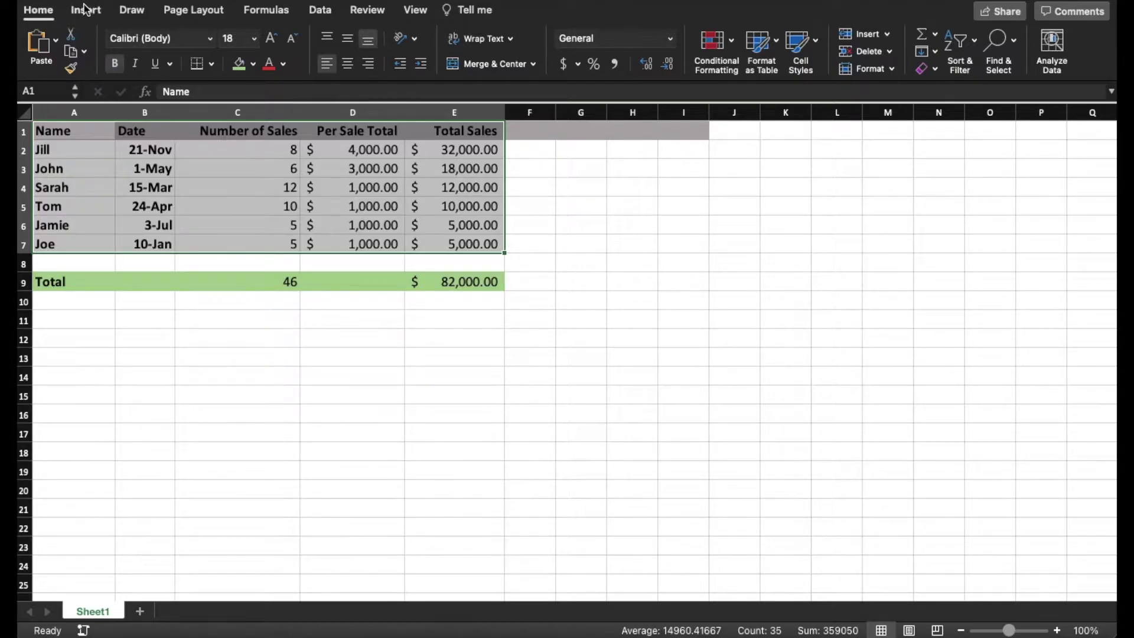
click(86, 10)
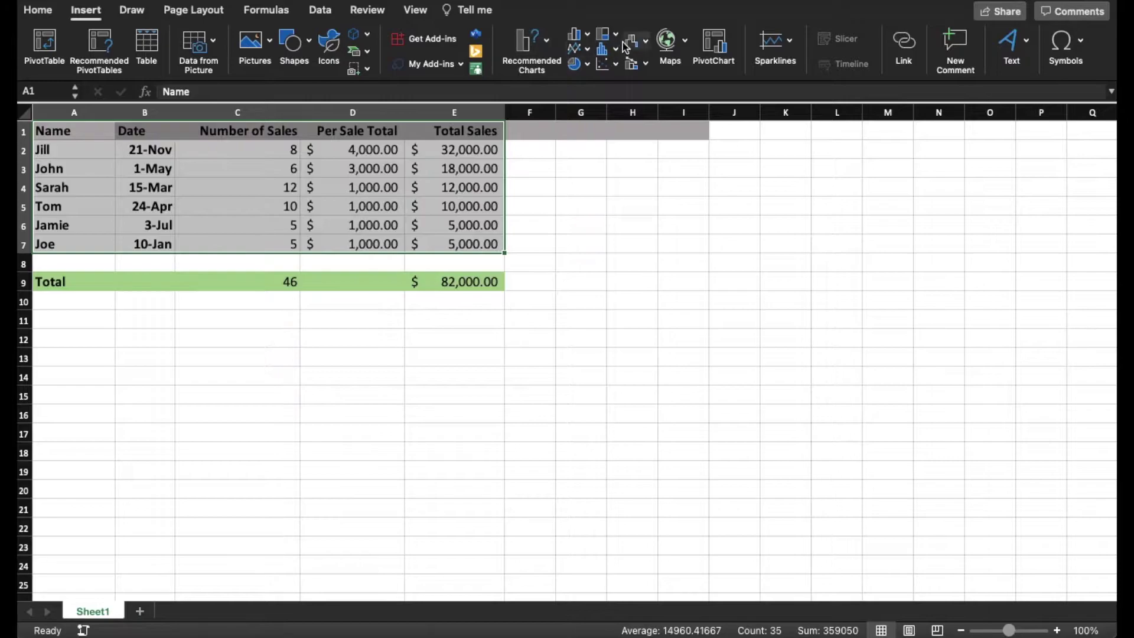
click(546, 40)
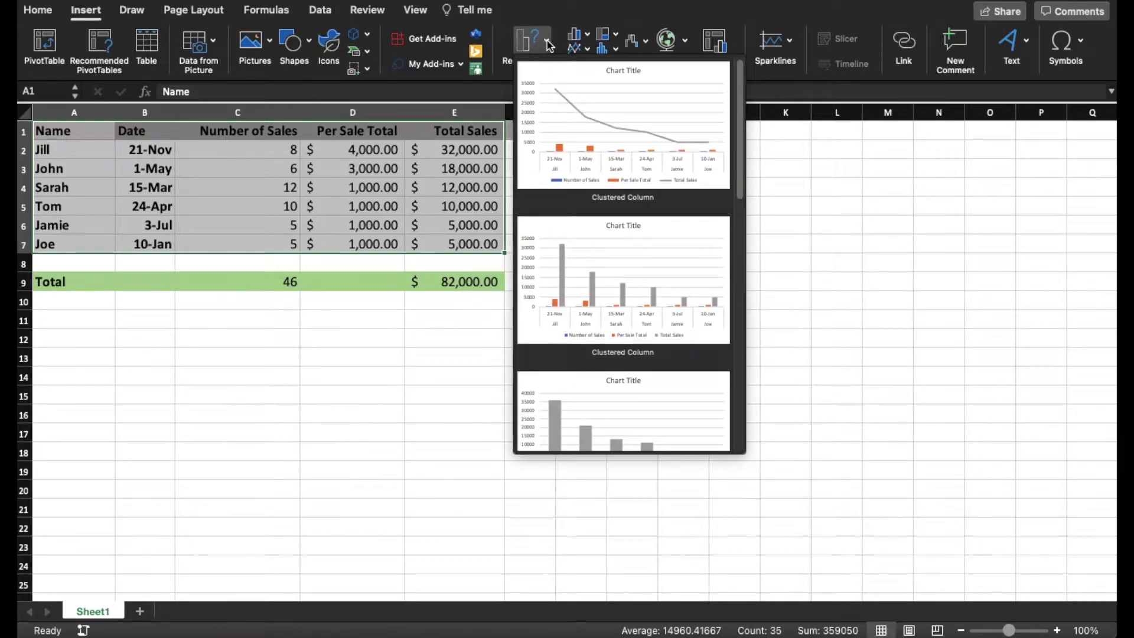
scroll(594, 147, down, 5)
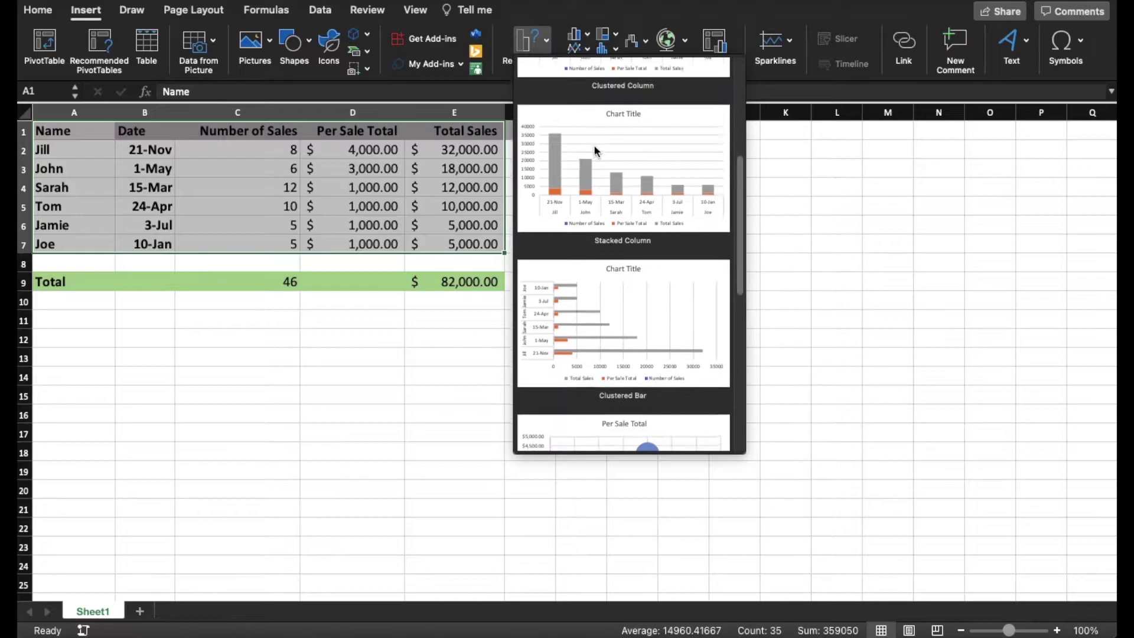
scroll(593, 144, down, 2)
scroll(593, 141, up, 6)
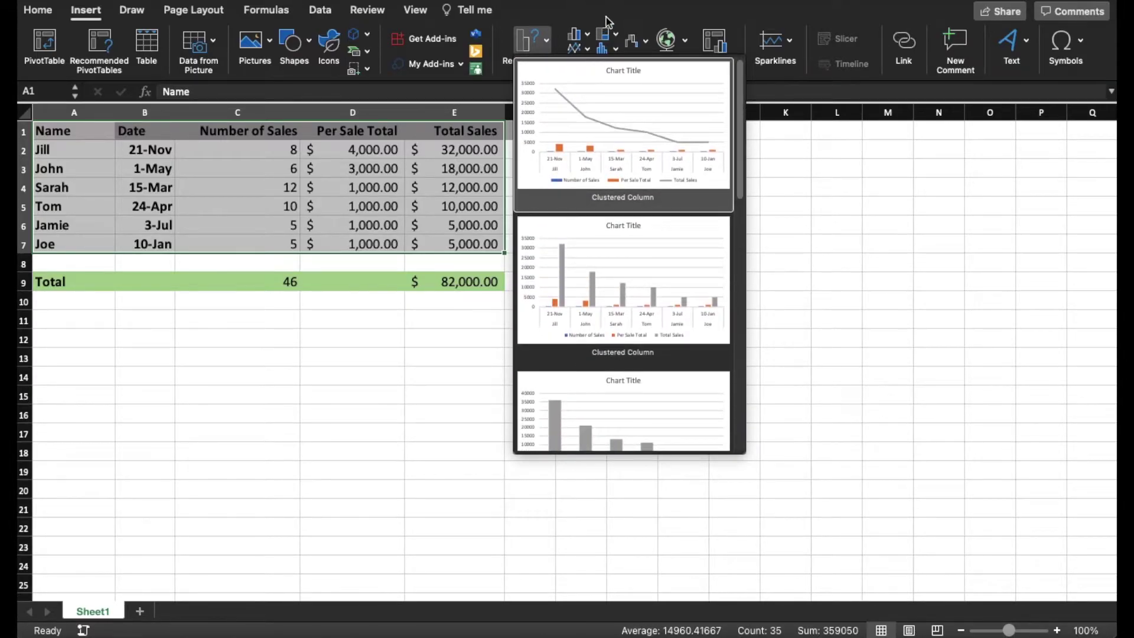
click(608, 24)
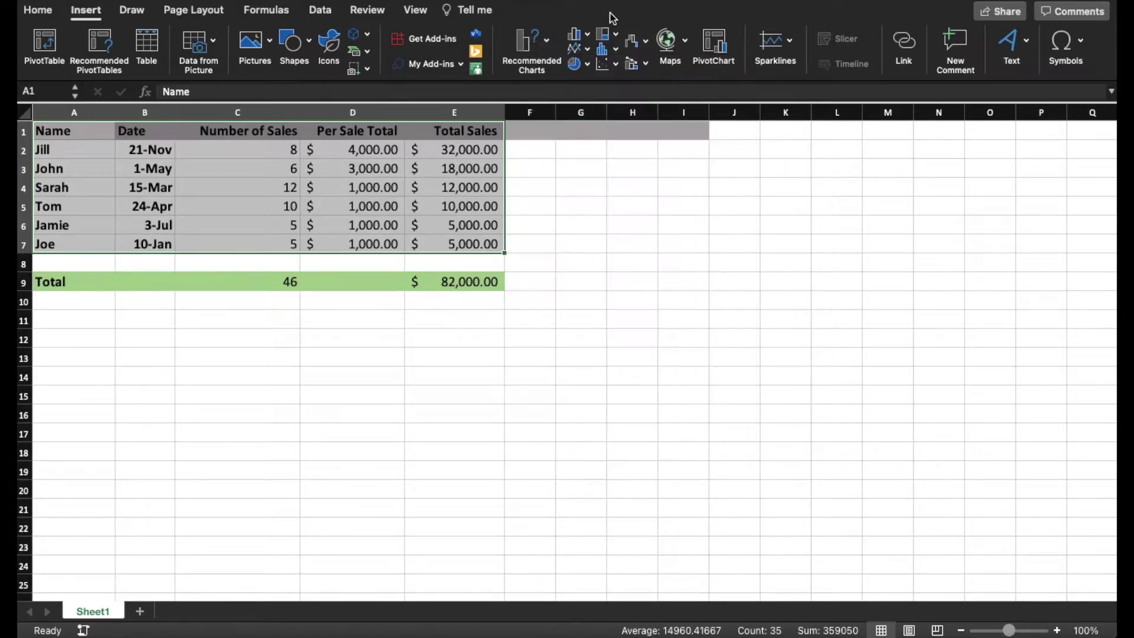
- Insert a 3-D pie chart of the selected data and place it below the Total row
click(587, 65)
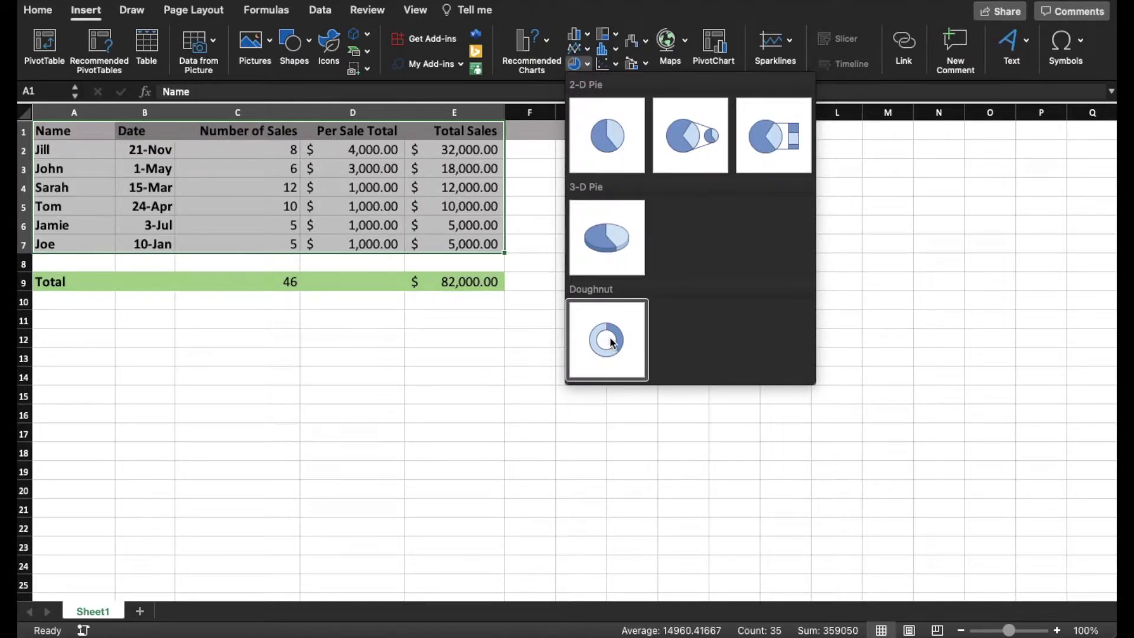
click(619, 242)
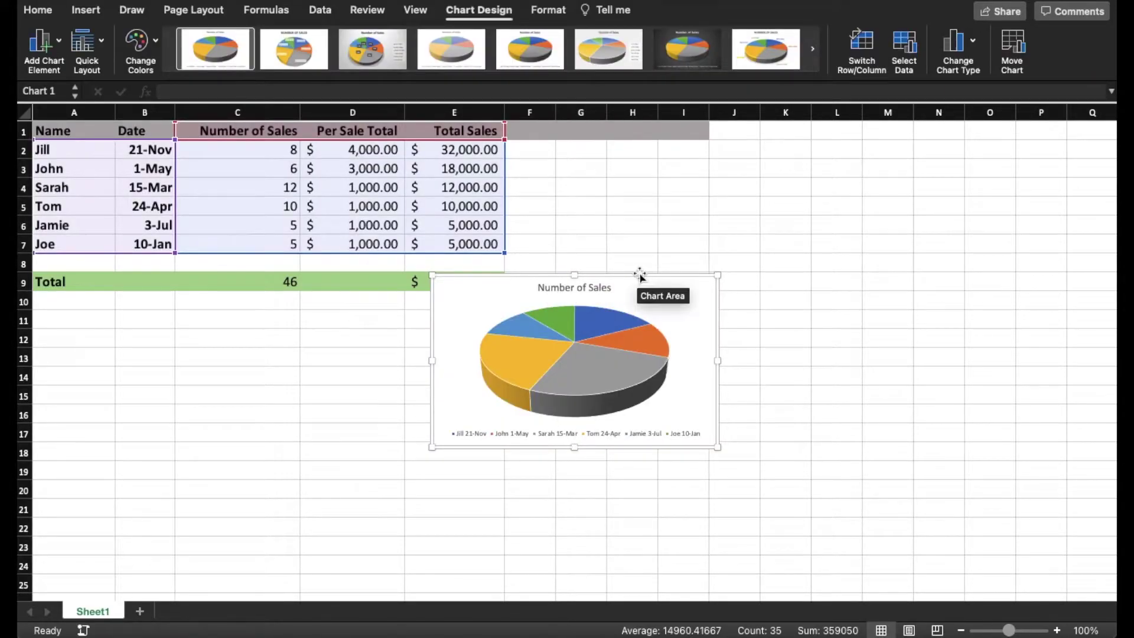
drag(660, 305, 369, 348)
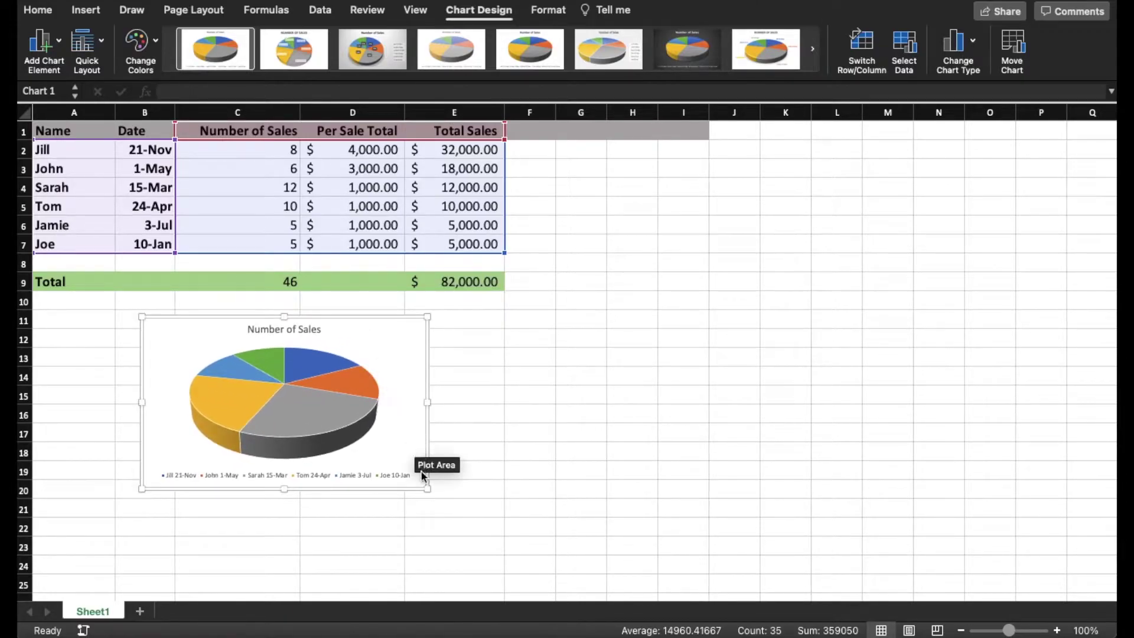
- Enlarge the pie chart to span about columns A to K and rows 11 to 30
drag(427, 487, 624, 570)
scroll(653, 382, down, 5)
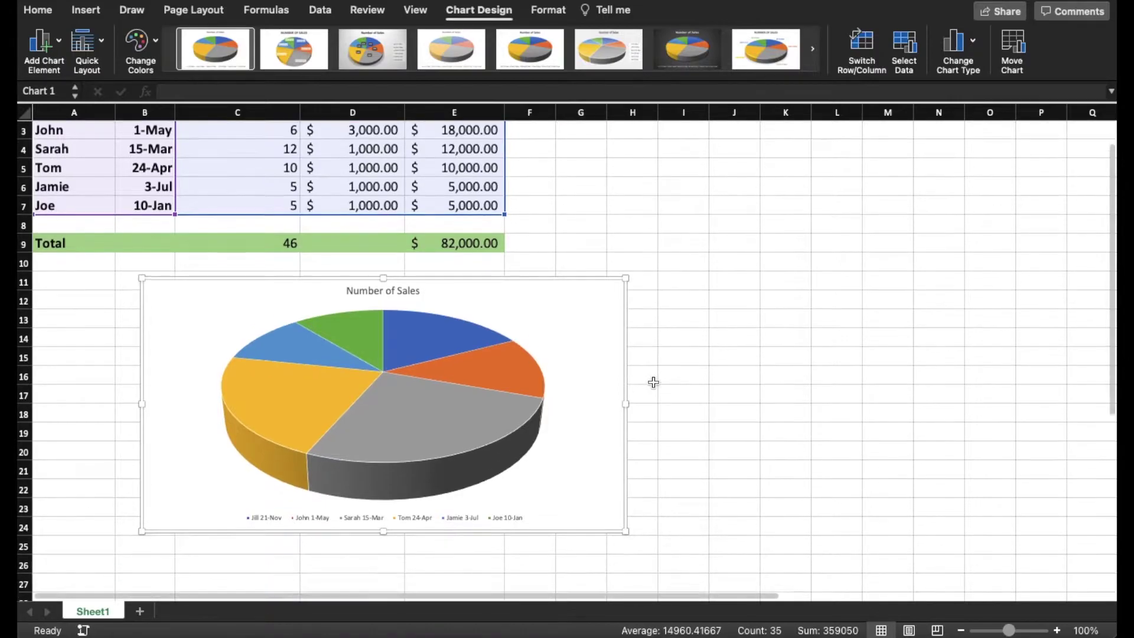
drag(625, 447, 678, 551)
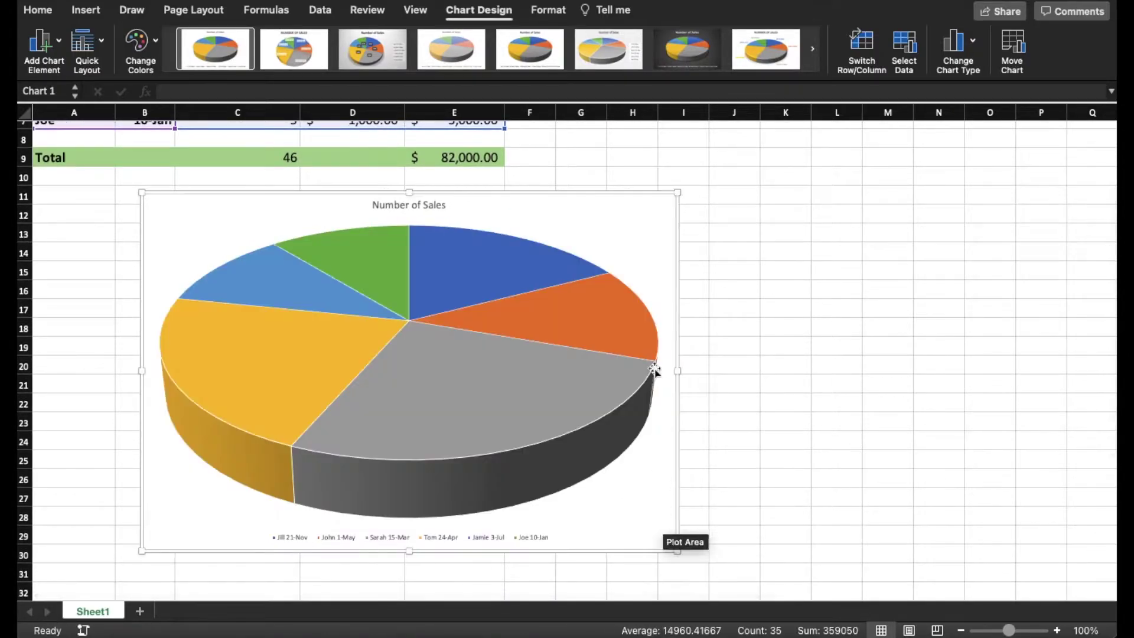
drag(677, 374, 810, 372)
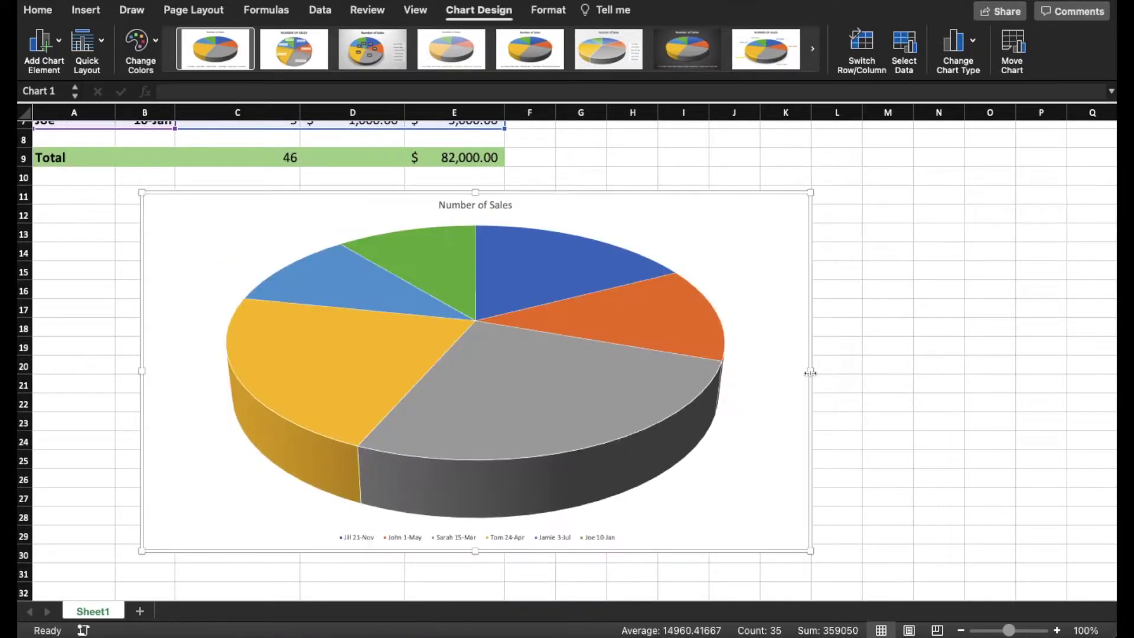
drag(136, 551, 100, 564)
scroll(252, 455, down, 5)
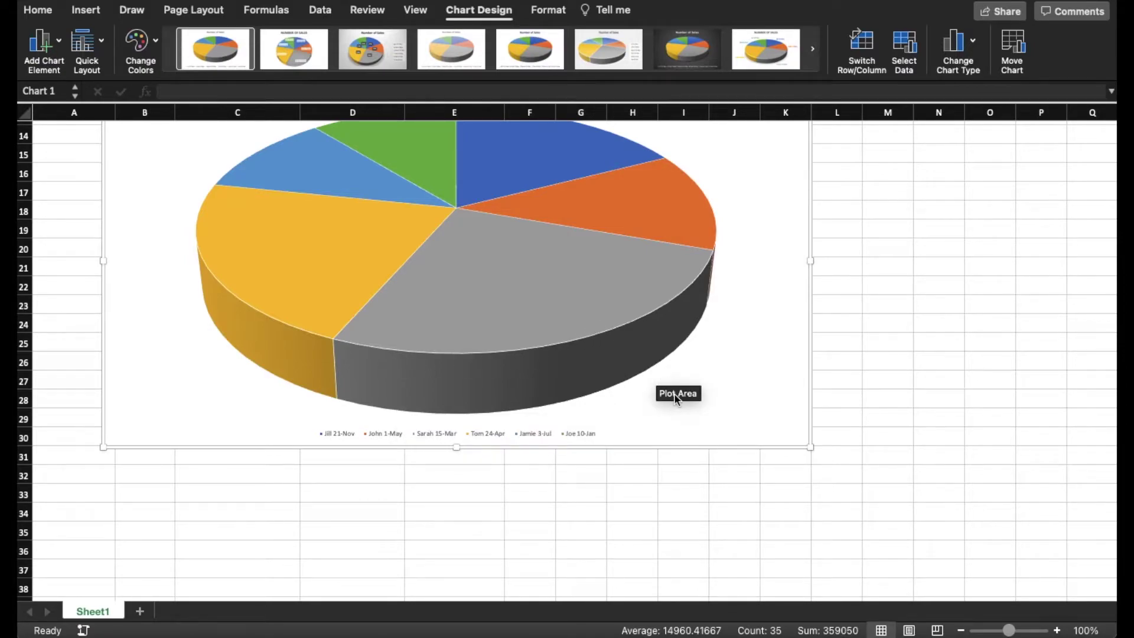
- Add data labels to the slices of the Number of Sales pie series
scroll(866, 362, up, 5)
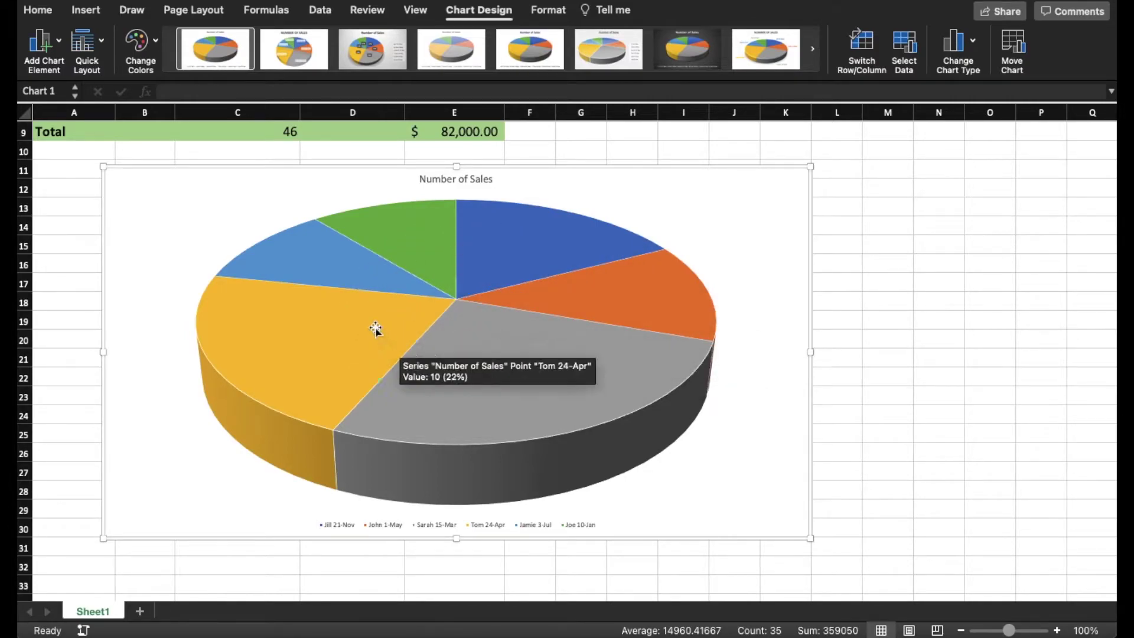
scroll(505, 378, up, 2)
scroll(506, 378, down, 1)
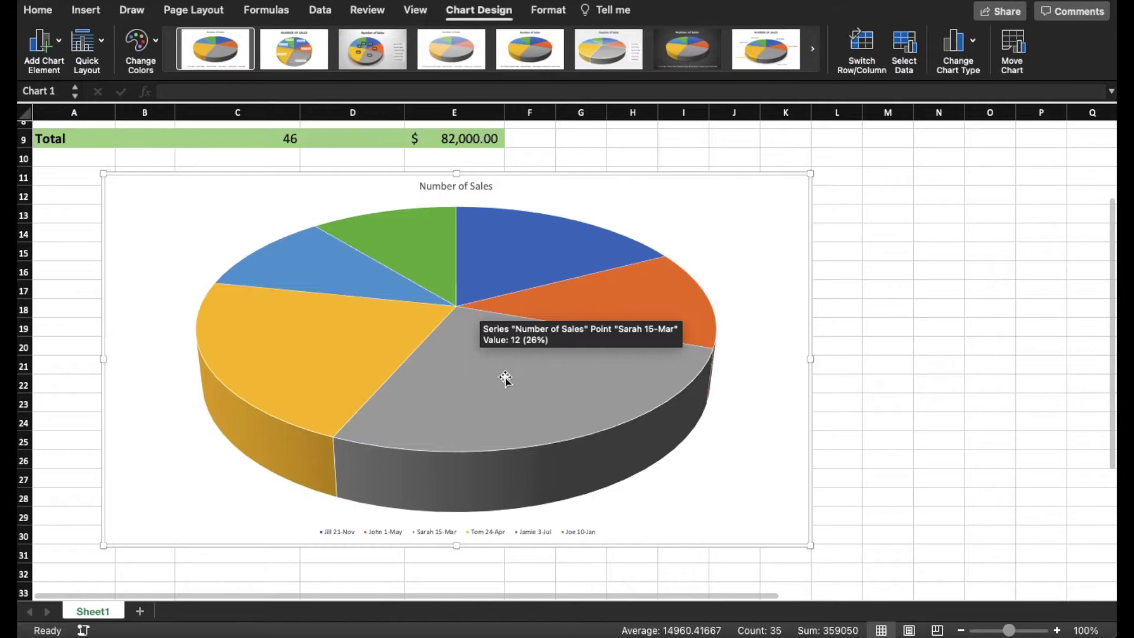
click(505, 377)
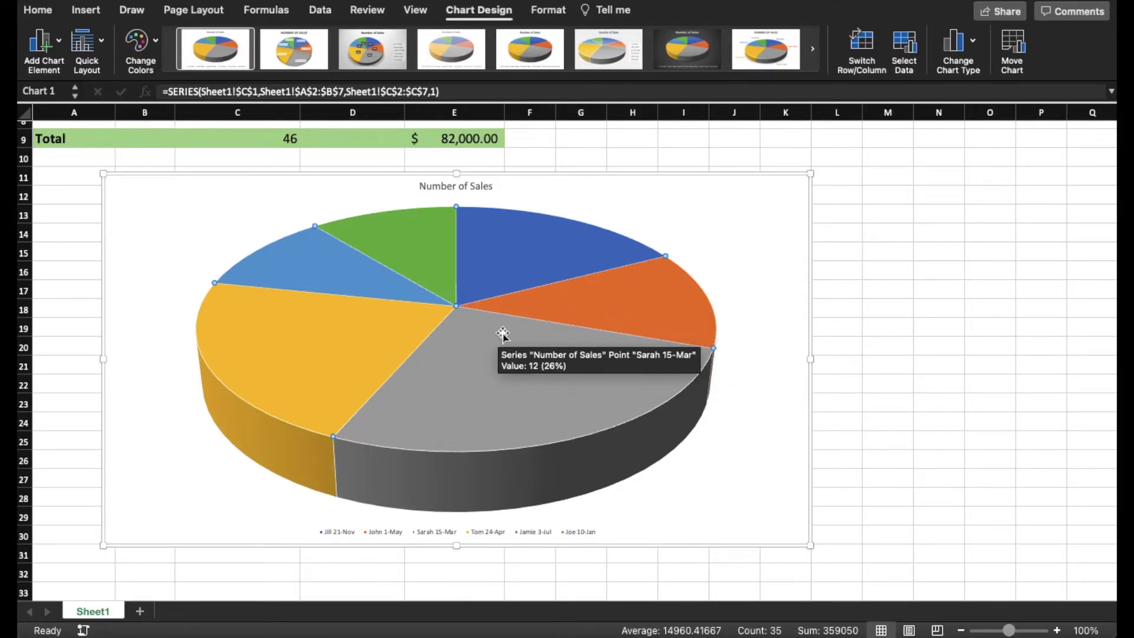
right_click(458, 347)
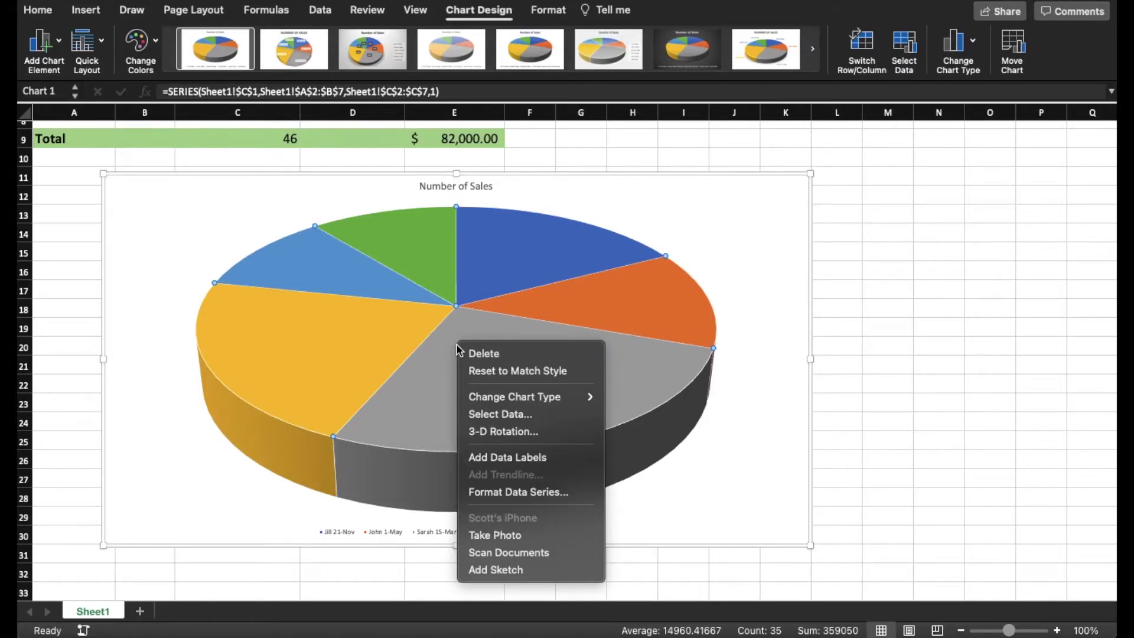
click(508, 457)
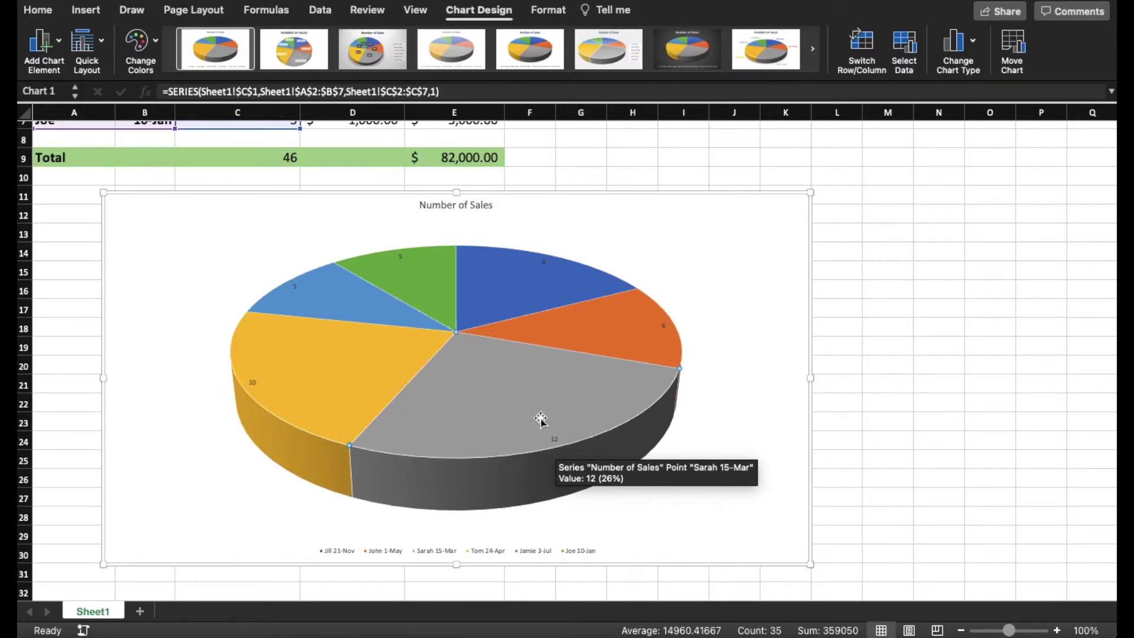
- Limit the chart's category labels to the names in A2:A7 and change its values to Total Sales in E2:E7
scroll(543, 409, up, 5)
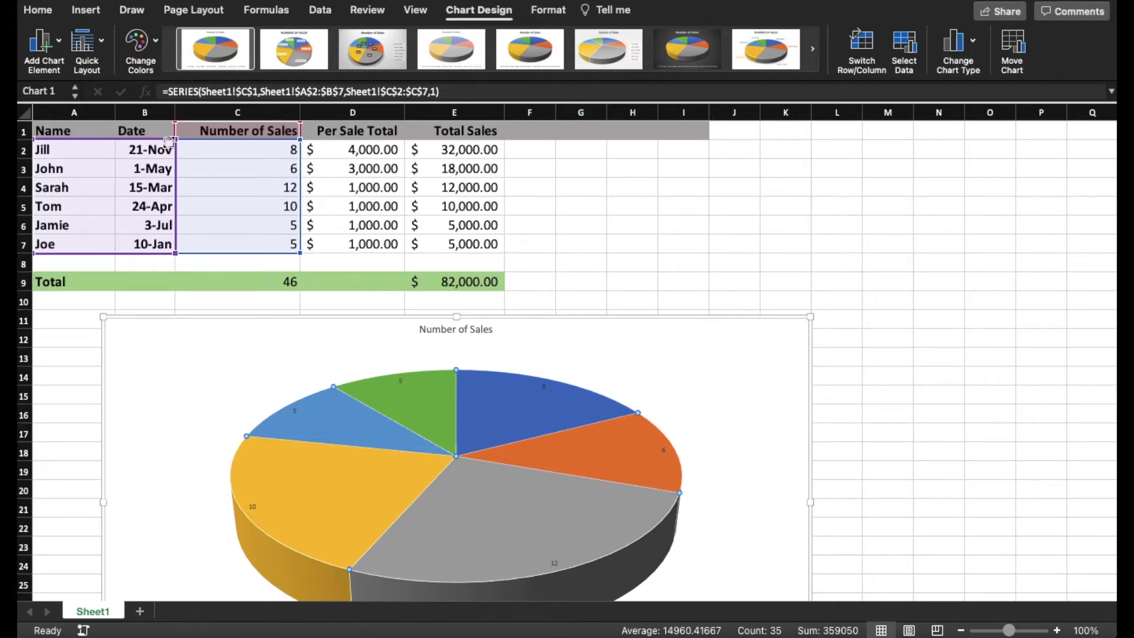
drag(156, 145, 52, 159)
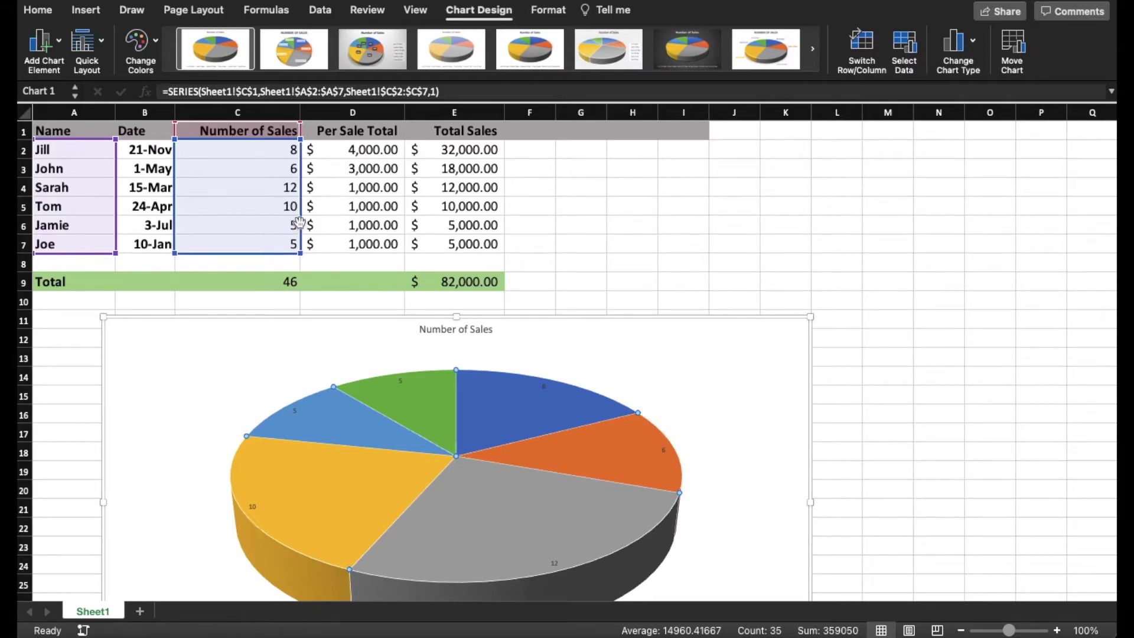
drag(298, 212, 437, 202)
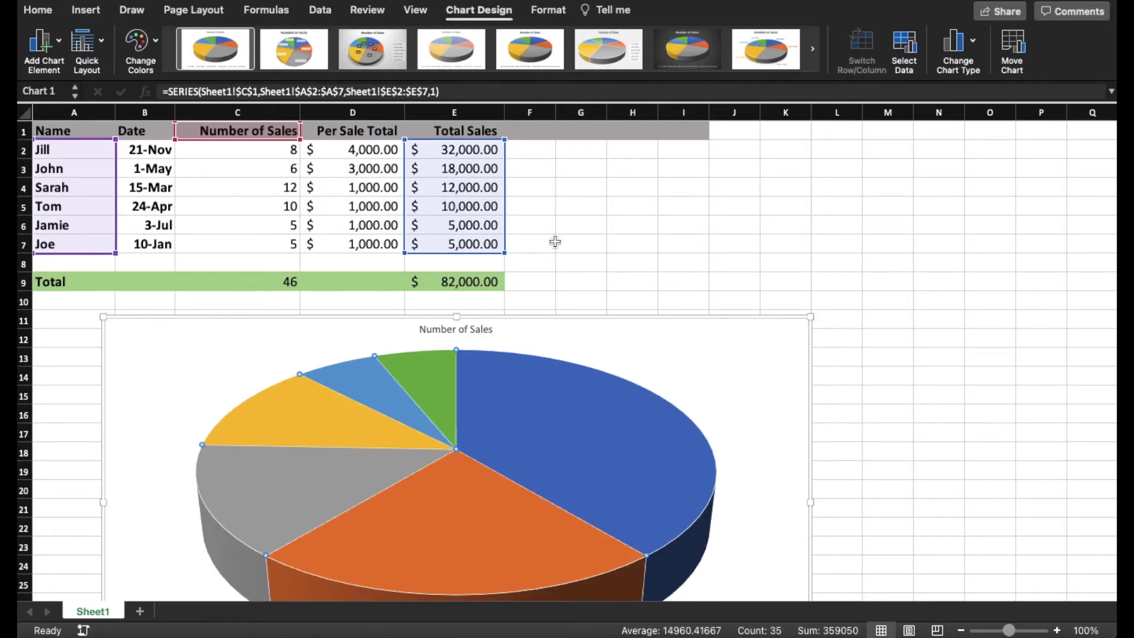
scroll(607, 384, down, 5)
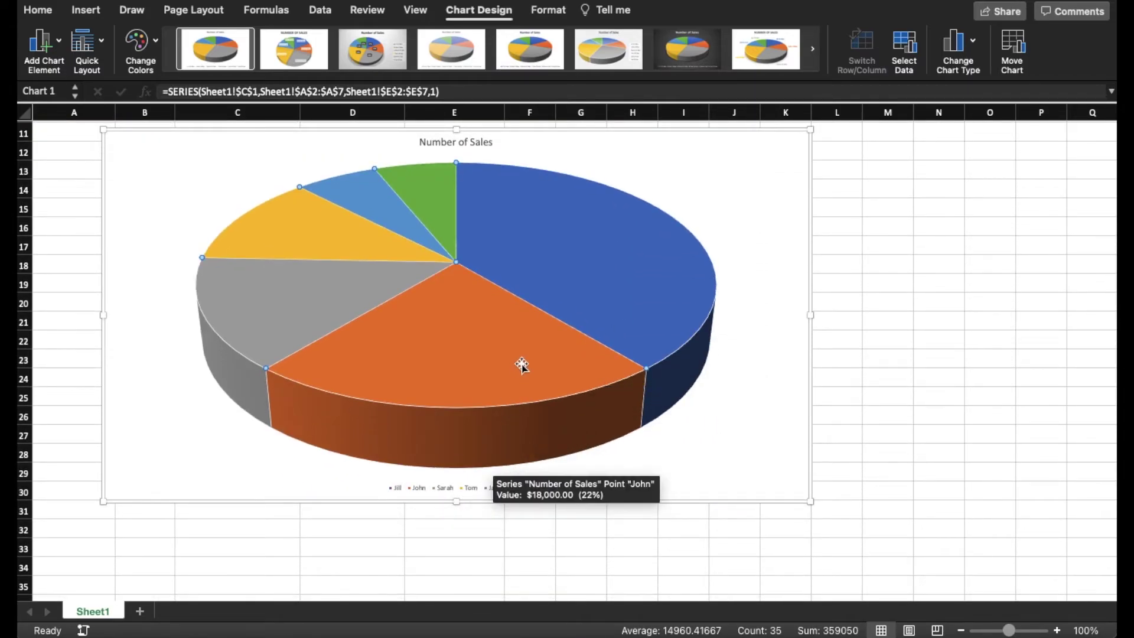
scroll(520, 361, up, 3)
scroll(522, 362, down, 1)
scroll(522, 362, up, 1)
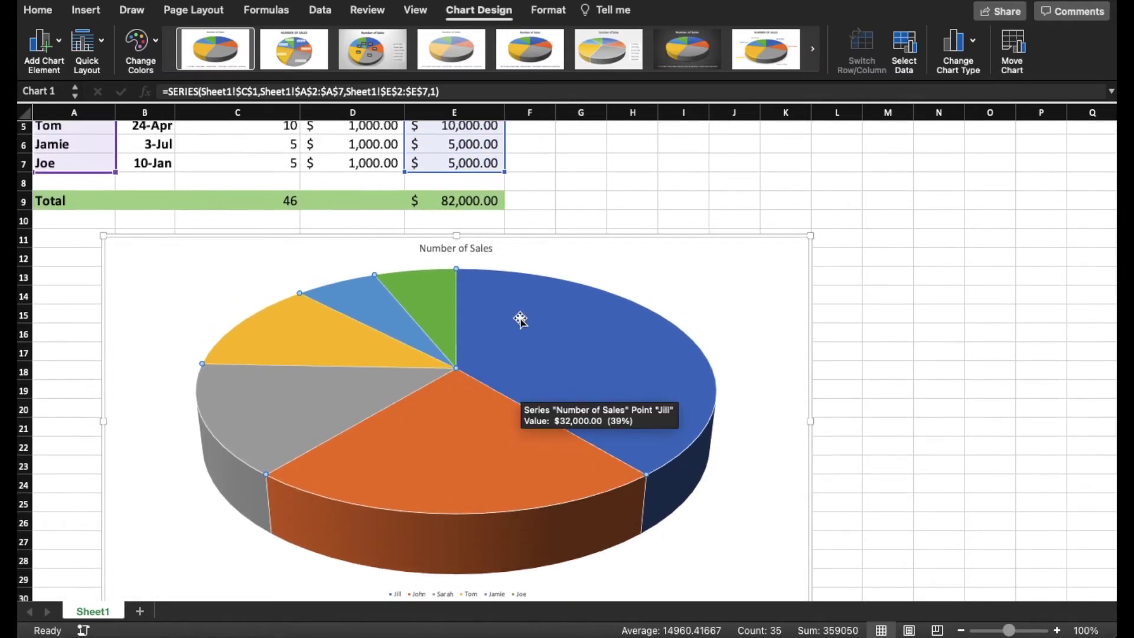
- Change the chart's series name reference to the Total Sales header in E1
scroll(519, 320, up, 2)
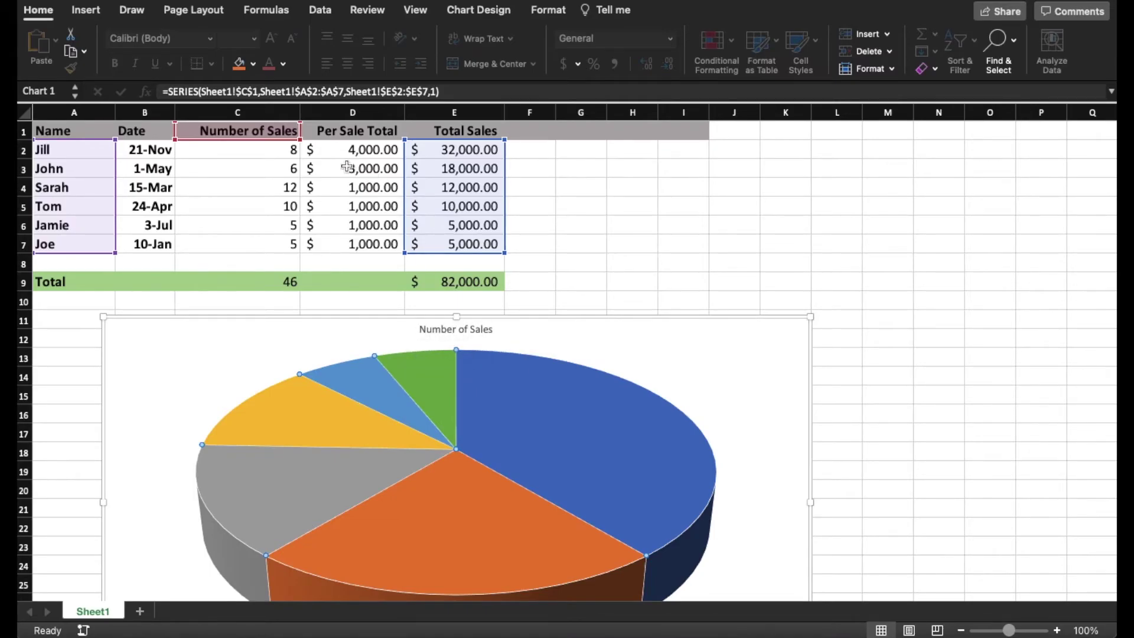
drag(317, 138, 453, 133)
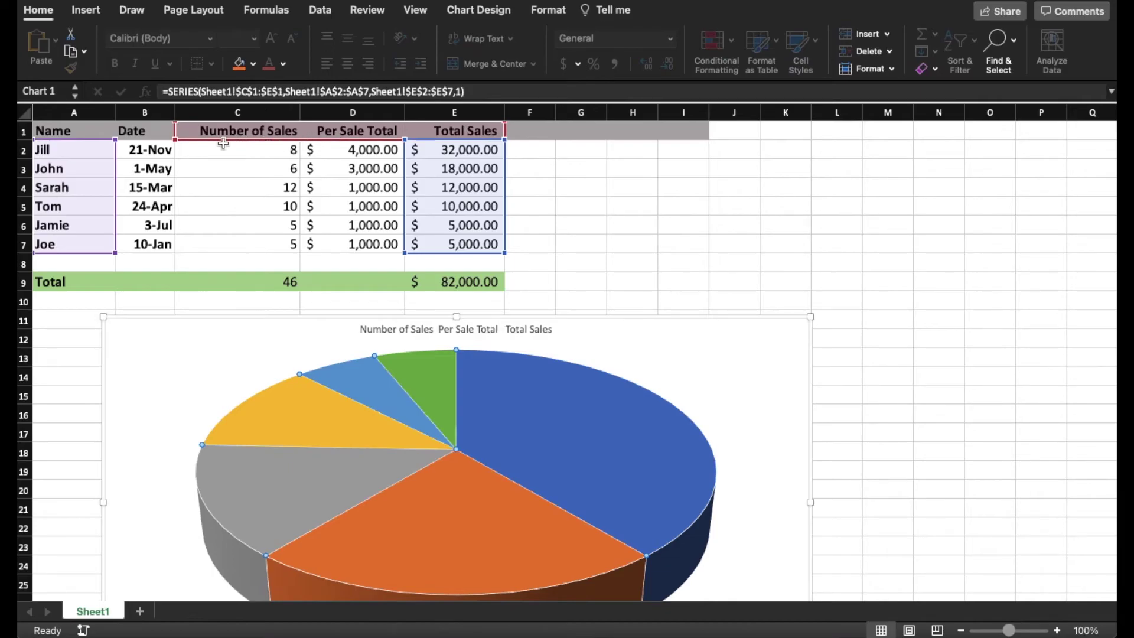
drag(177, 139, 401, 131)
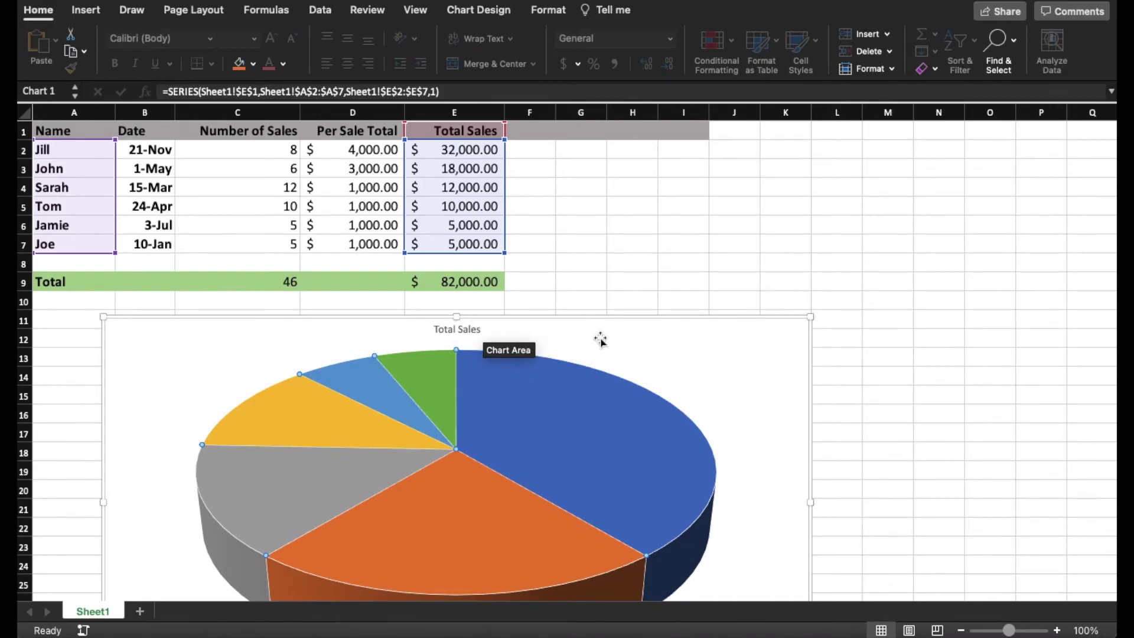
- Move the chart up to just beneath the Total row and open the formatting options for its data series
double_click(653, 343)
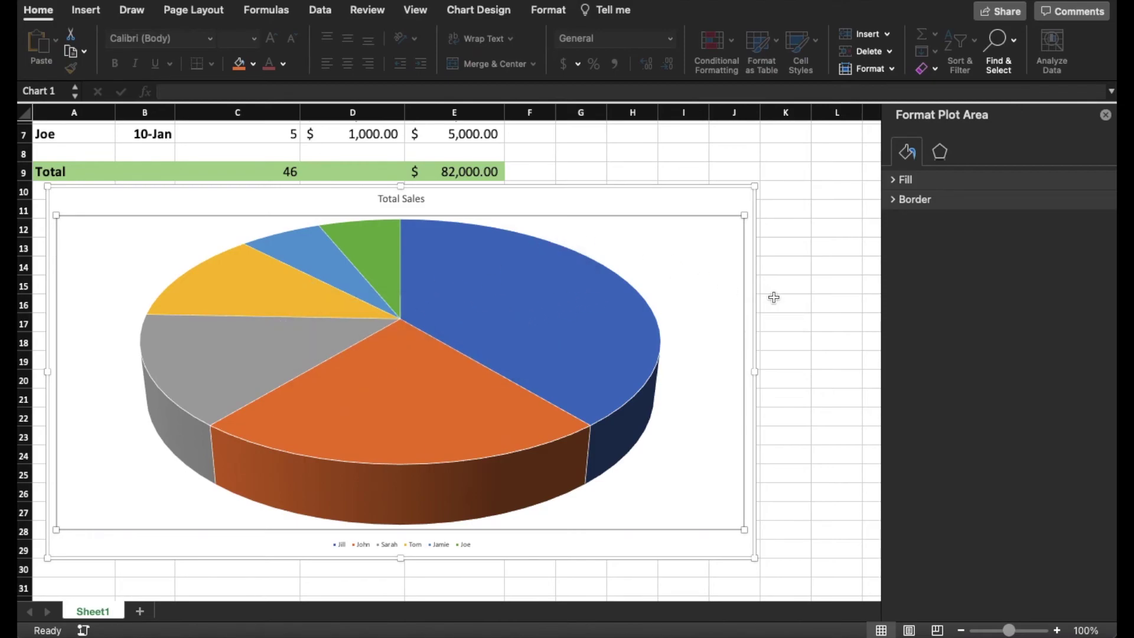
scroll(774, 297, up, 3)
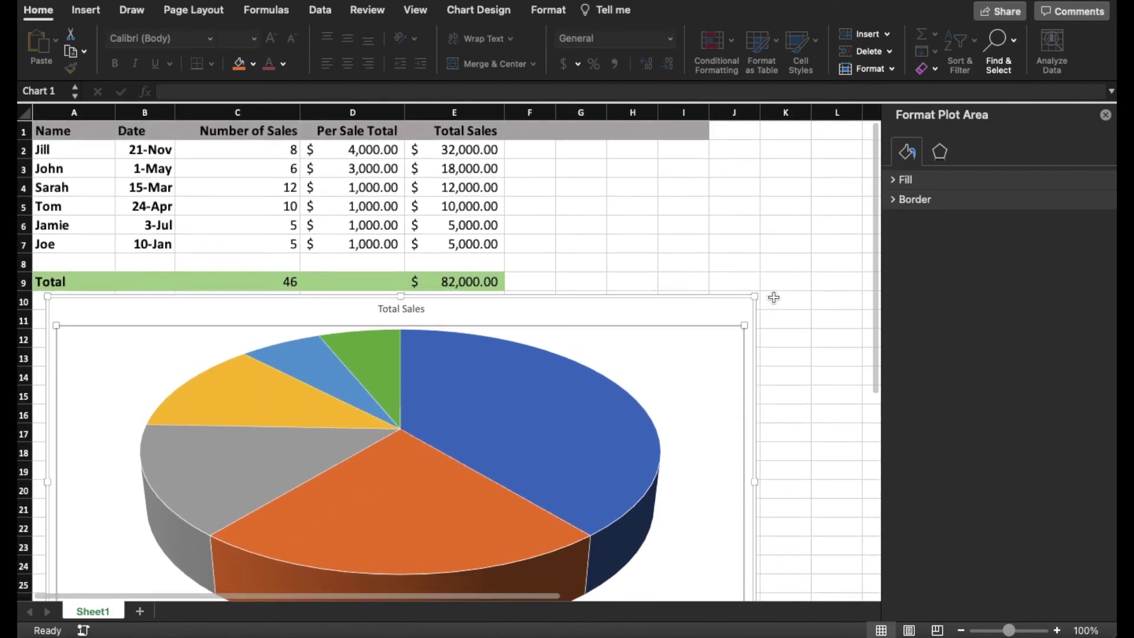
scroll(773, 297, down, 5)
scroll(773, 297, up, 5)
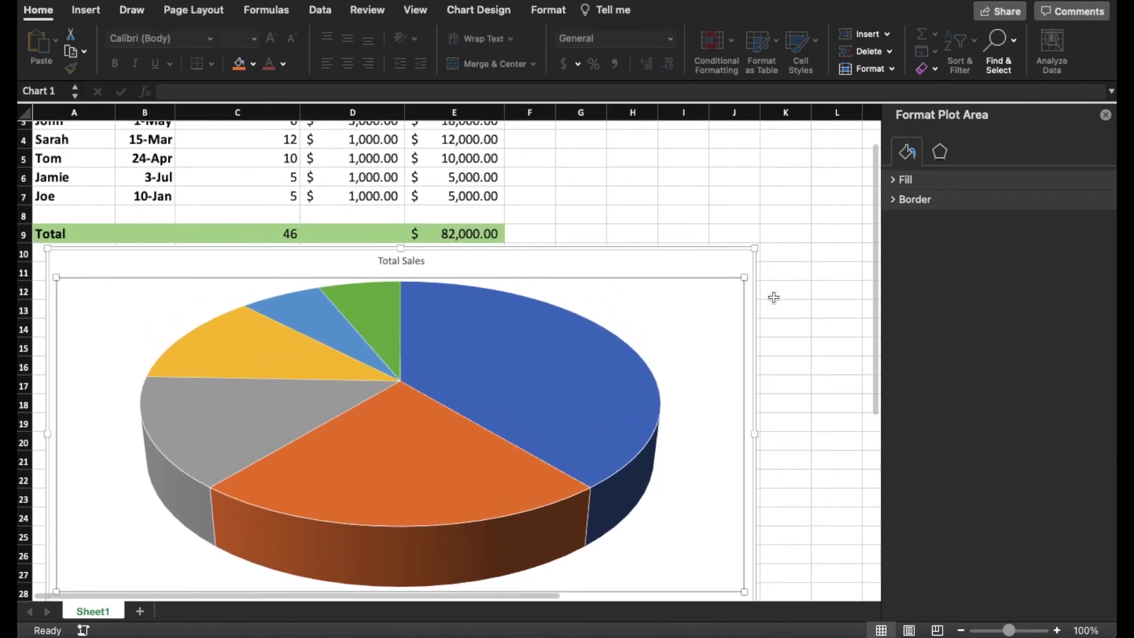
key(Down)
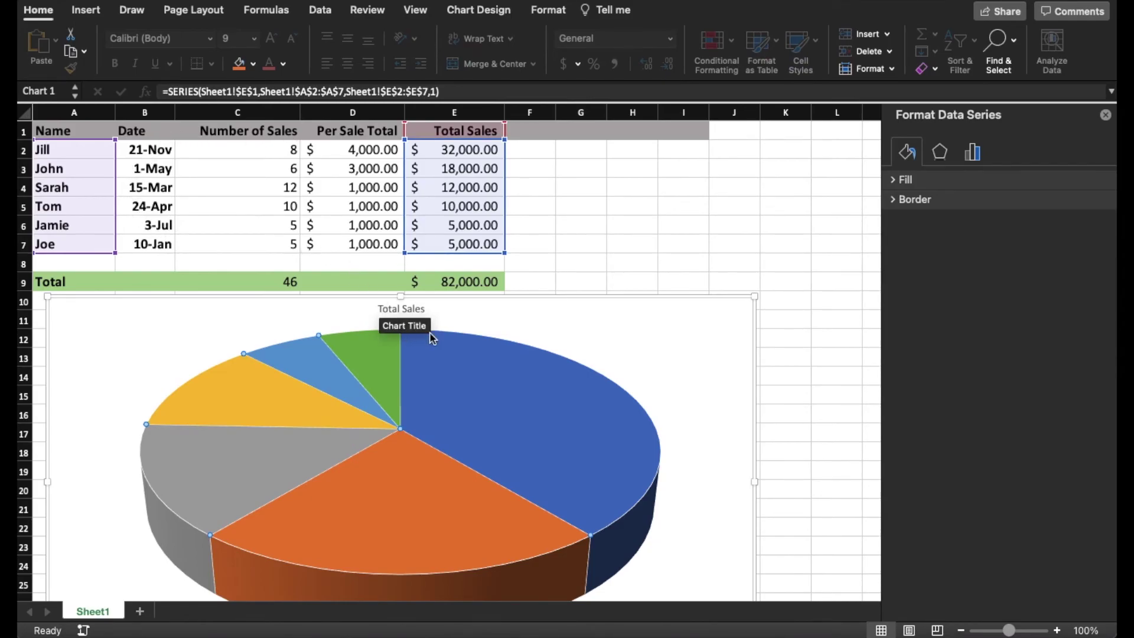
- Examine the value and percentage share of the individual slices in the Total Sales pie chart
mouse_move(511, 427)
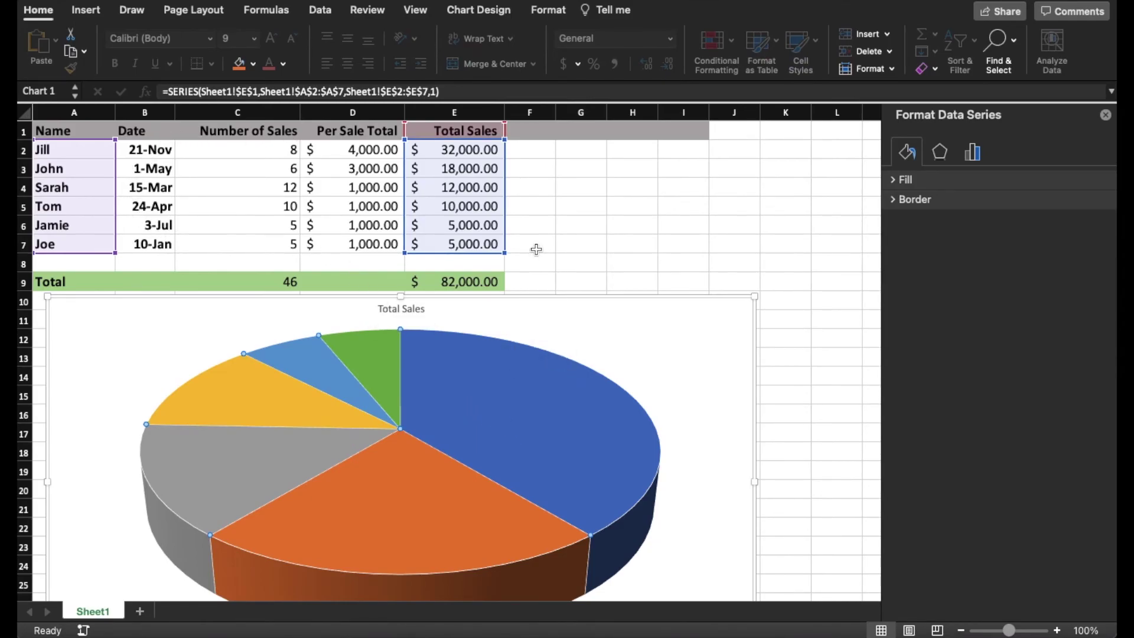
mouse_move(607, 390)
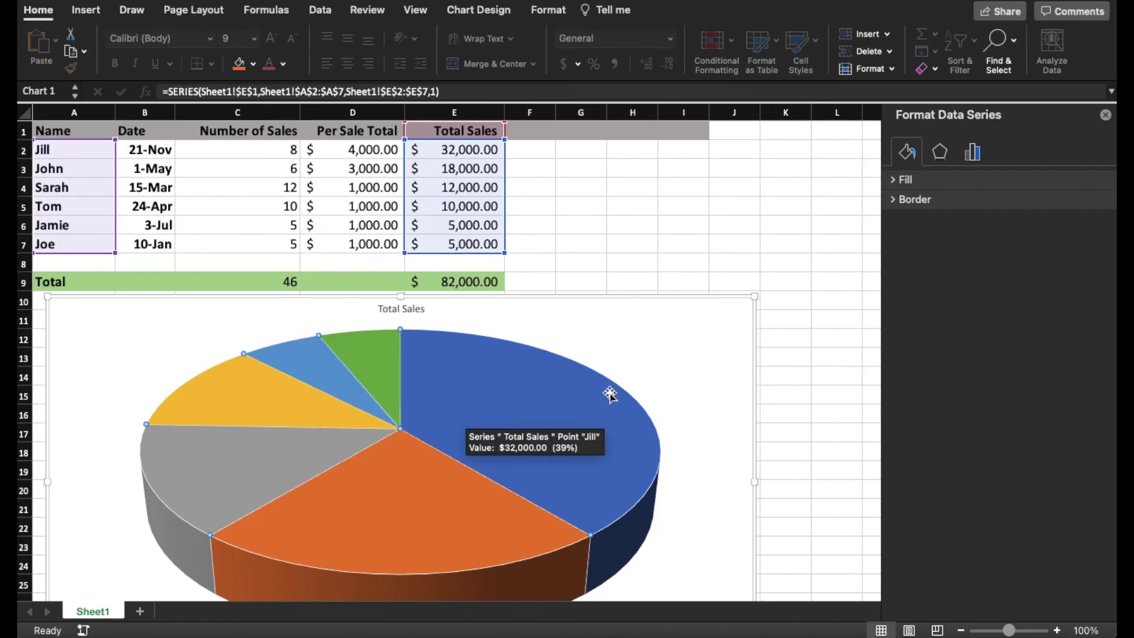
scroll(608, 393, down, 5)
scroll(610, 394, up, 2)
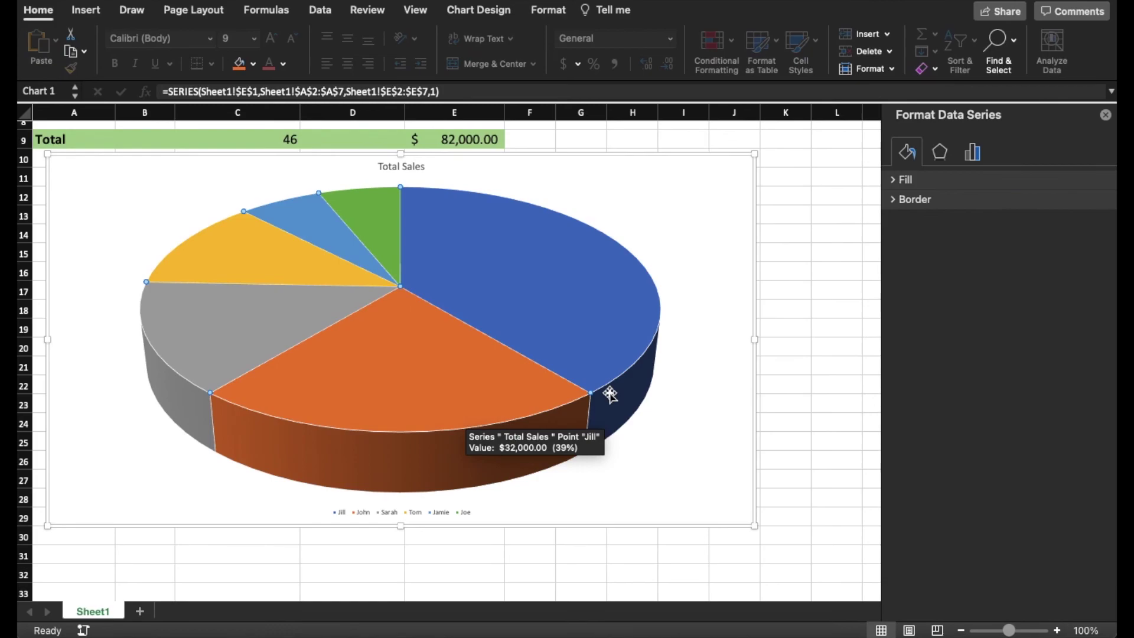
mouse_move(459, 400)
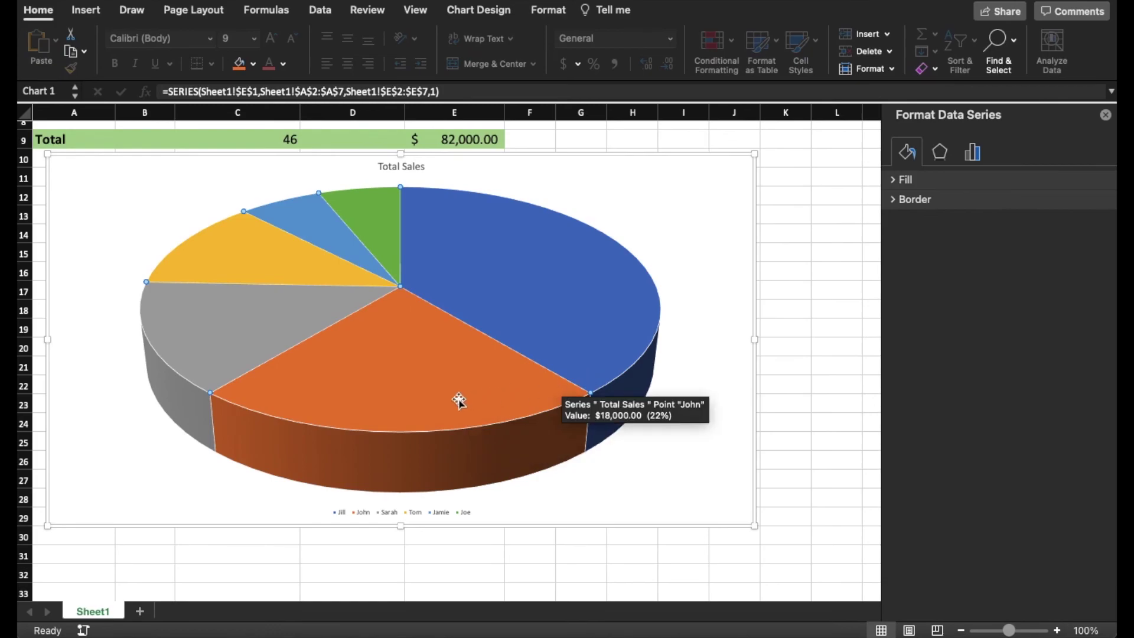
mouse_move(262, 332)
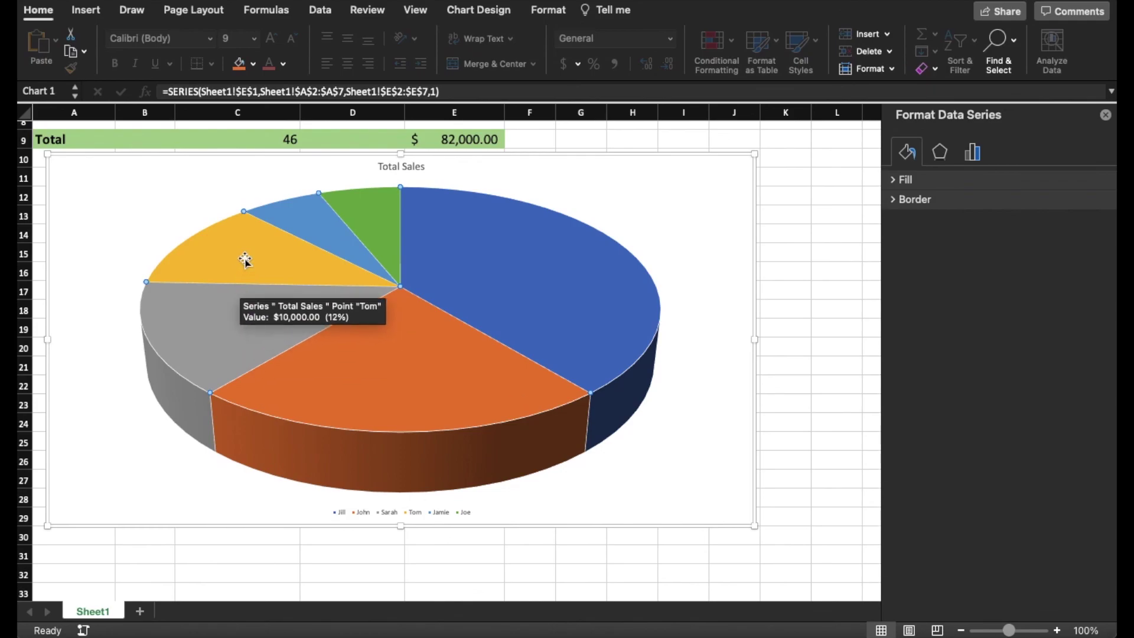
mouse_move(417, 206)
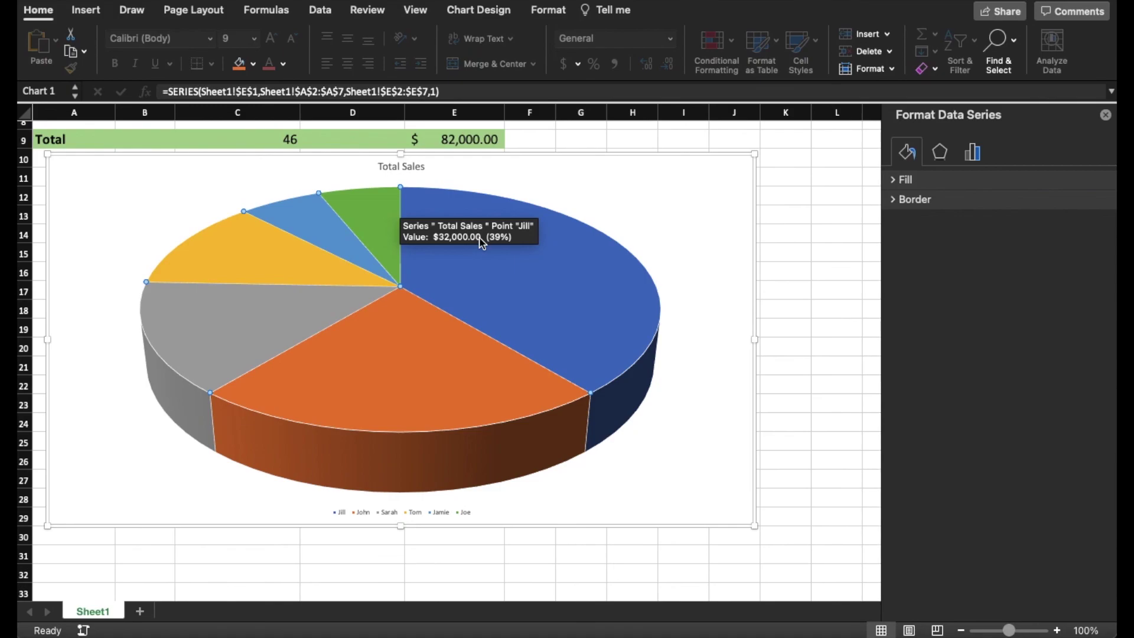
mouse_move(450, 362)
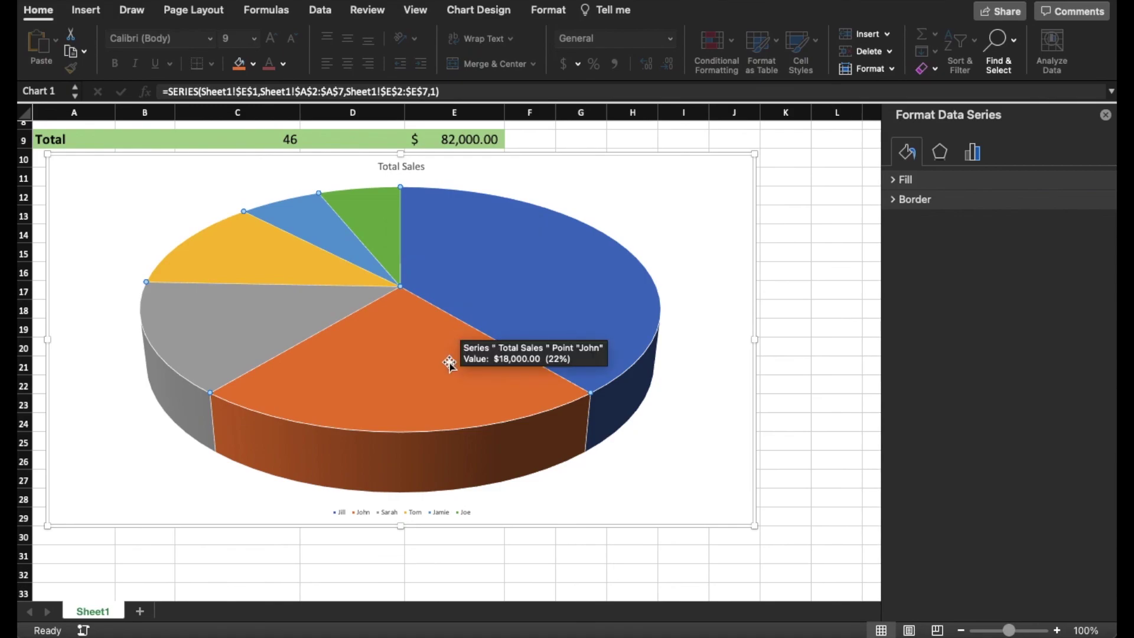